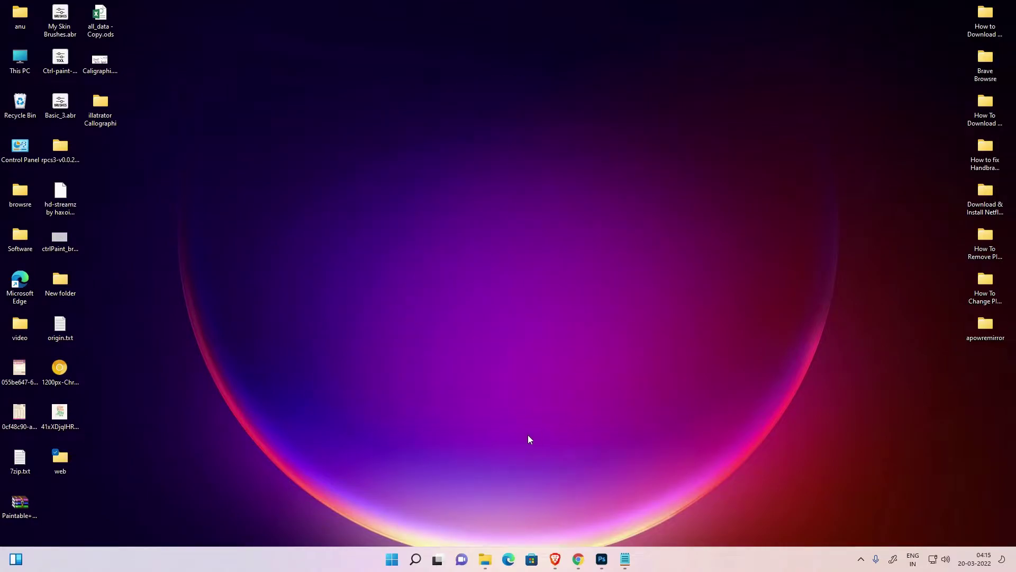
Launch Google Chrome from a Start menu search for 'go' and maximise its window
{"action": "left_click", "coordinate": [396, 560]}
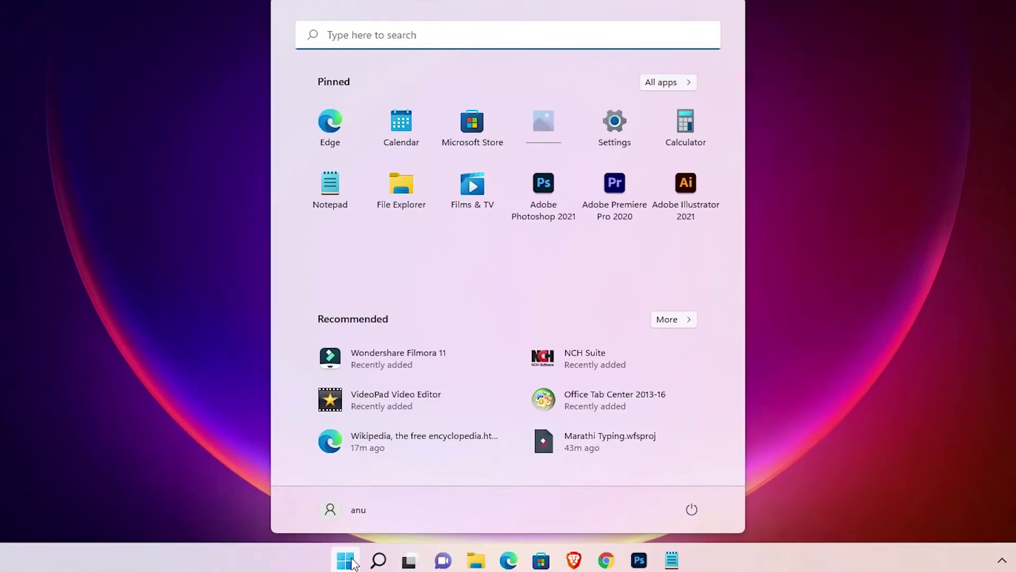
{"action": "type", "text": "go"}
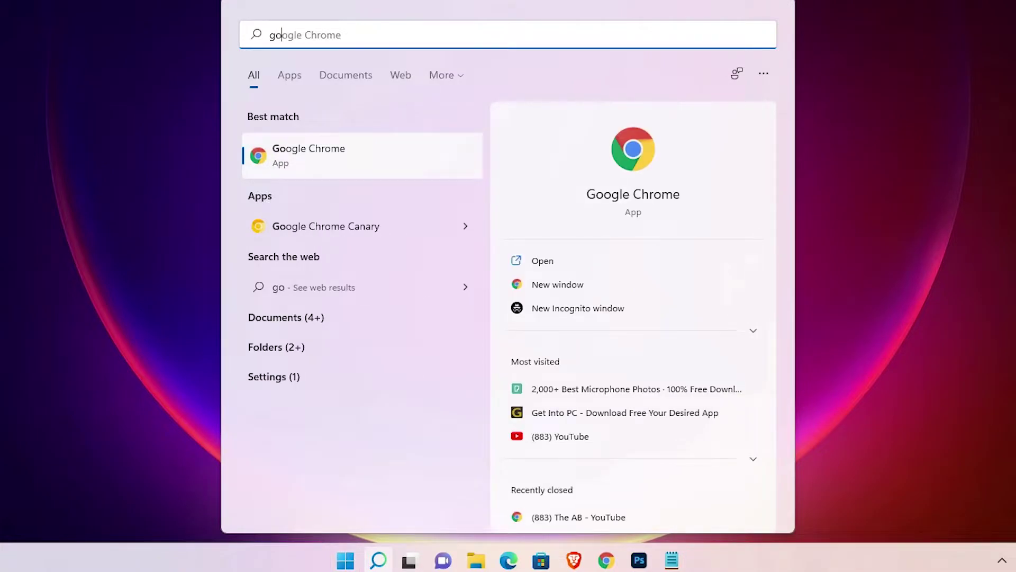
{"action": "left_click", "coordinate": [347, 161]}
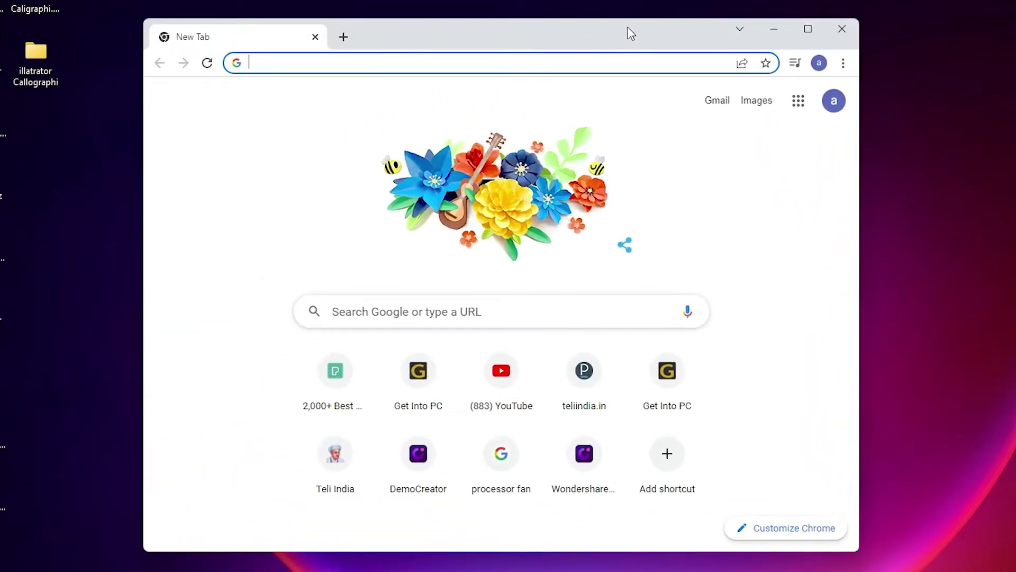
{"action": "double_click", "coordinate": [631, 34]}
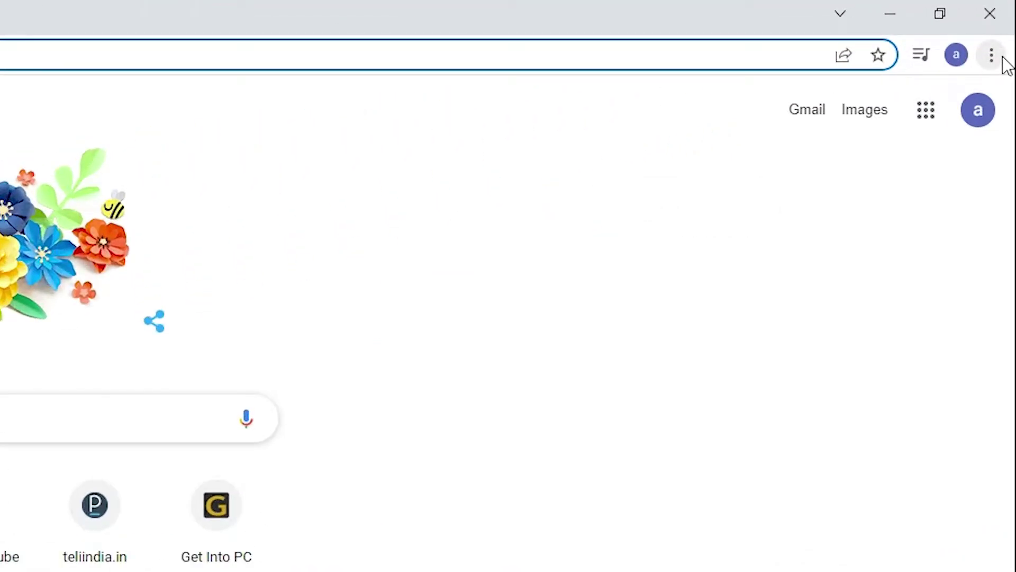
Show Chrome's About Google Chrome page from the Help menu, confirming version 99.0.4844.74
{"action": "left_click", "coordinate": [1004, 61]}
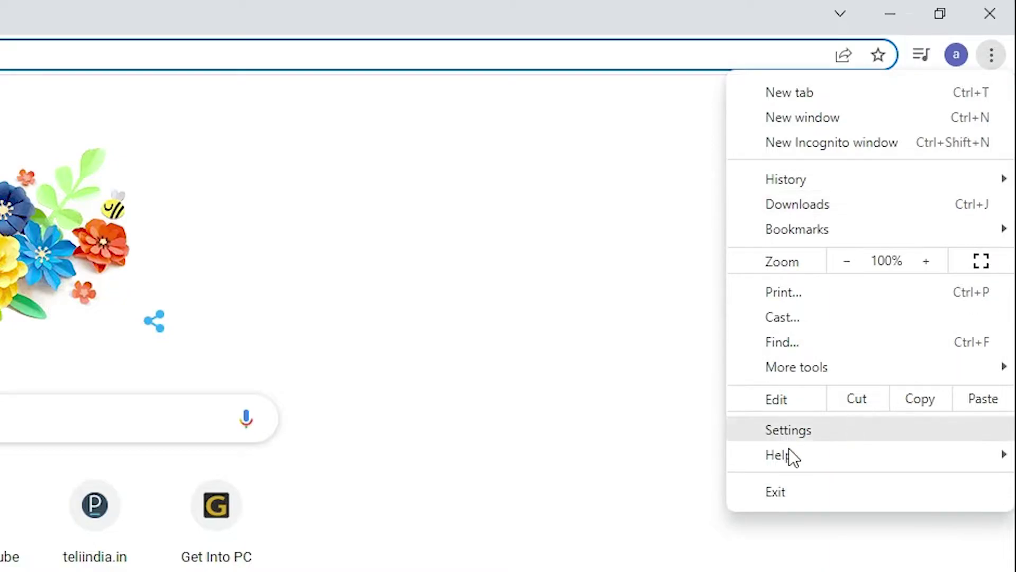
{"action": "mouse_move", "coordinate": [778, 458]}
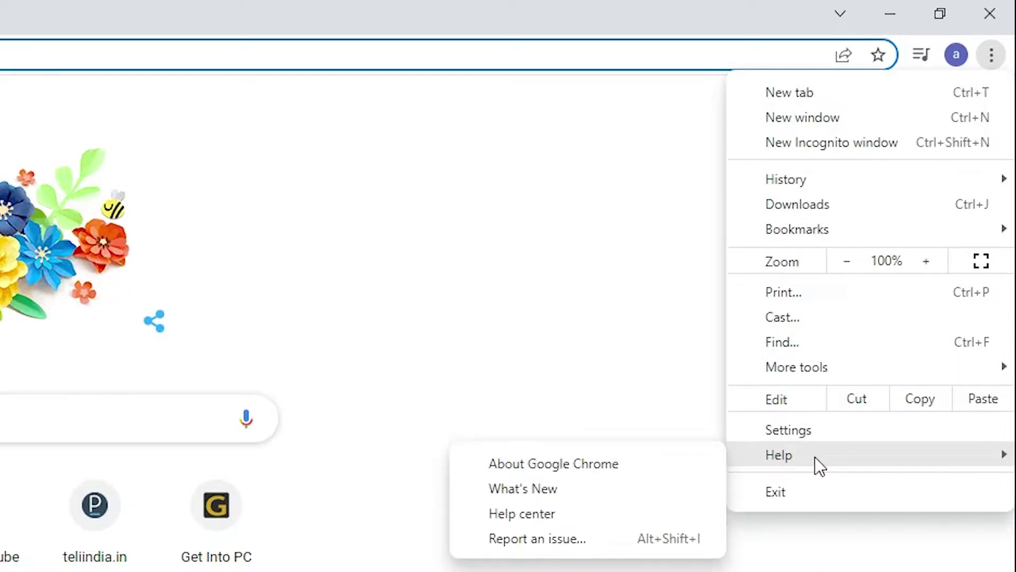
{"action": "left_click", "coordinate": [579, 466]}
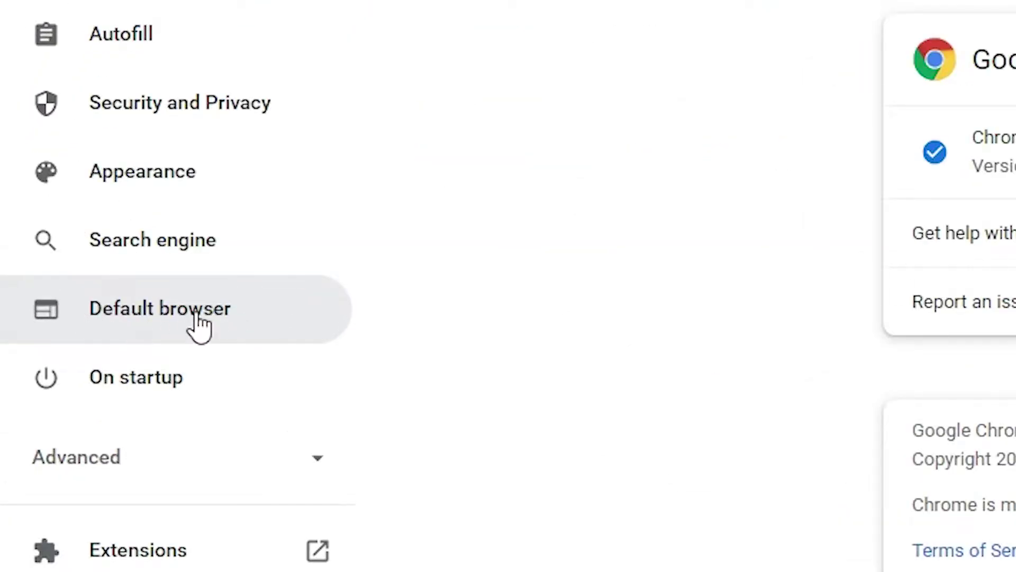
Use Make default in Chrome's Default browser settings to reach Windows Default apps
{"action": "left_click", "coordinate": [197, 316]}
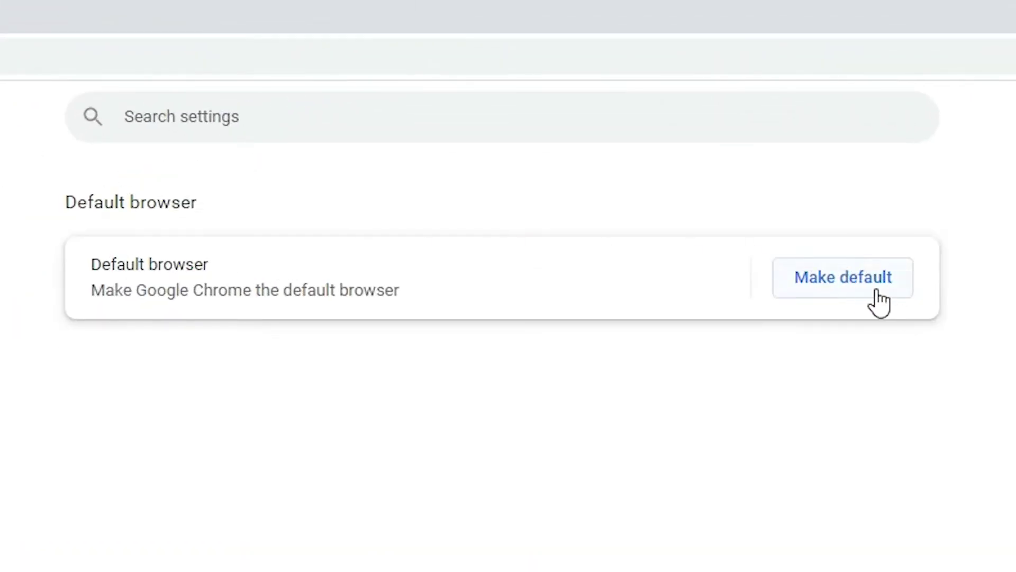
{"action": "left_click", "coordinate": [856, 291]}
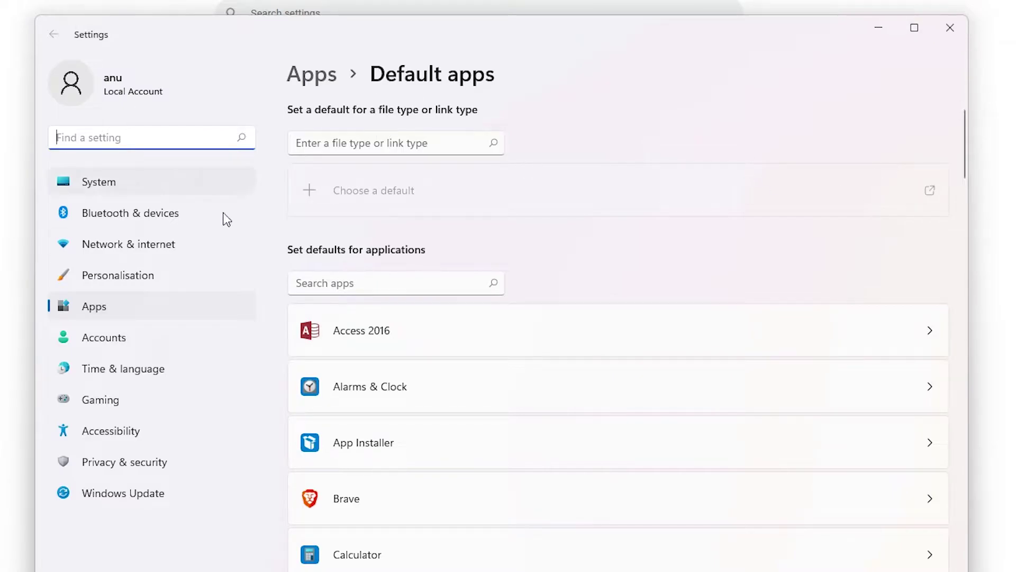
Minimise Settings, then relaunch the Settings app from a Start menu search for 'se'
{"action": "left_click", "coordinate": [881, 27]}
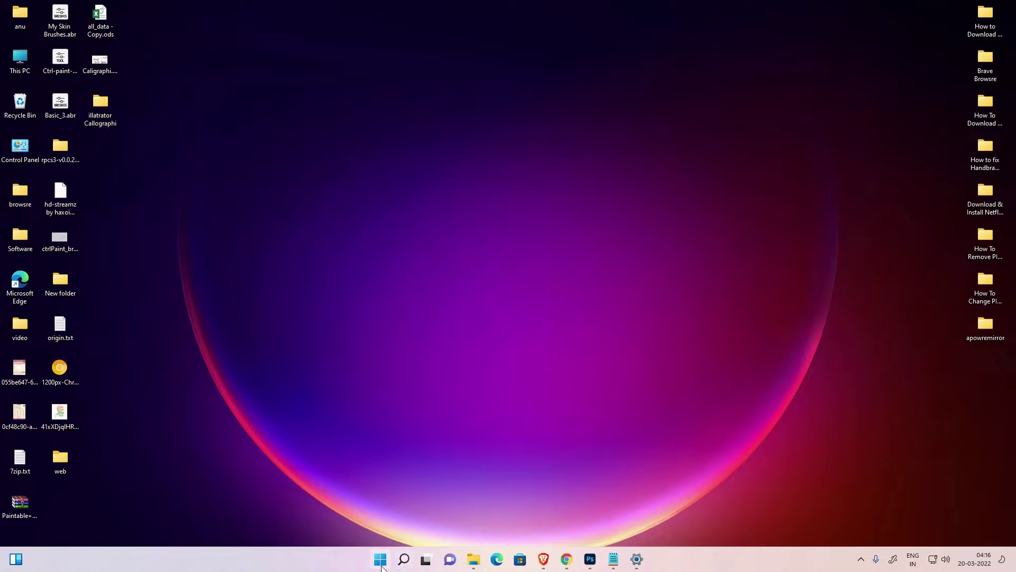
{"action": "left_click", "coordinate": [381, 565]}
{"action": "type", "text": "se"}
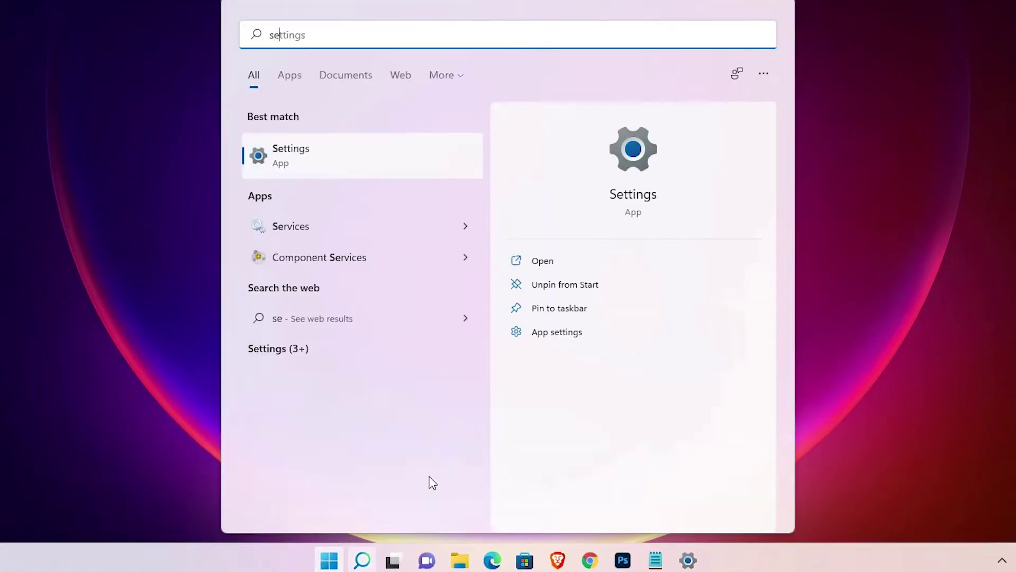
{"action": "left_click", "coordinate": [371, 159]}
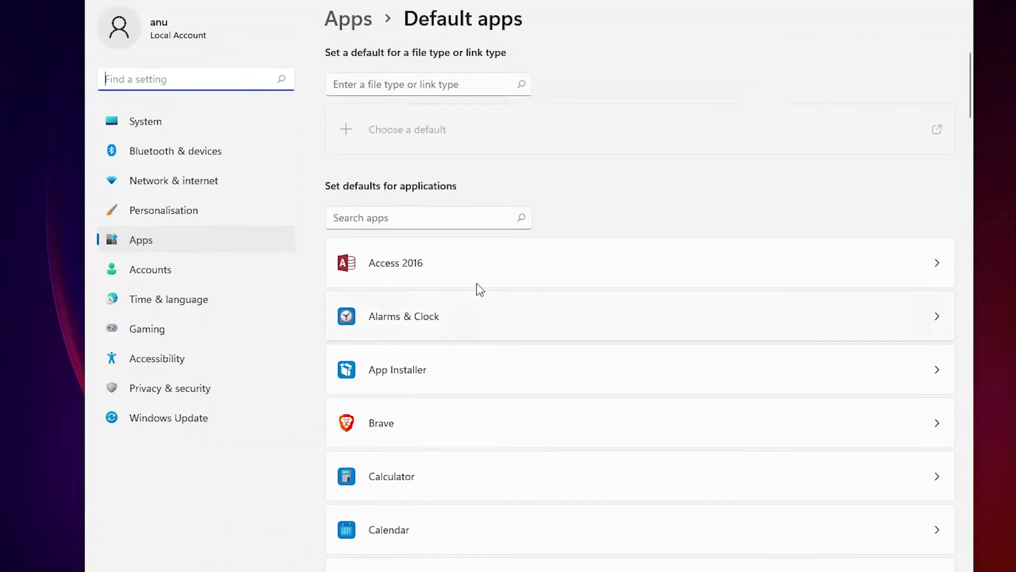
Go to Apps > Default apps and scroll the list of installed applications
{"action": "left_click", "coordinate": [186, 127]}
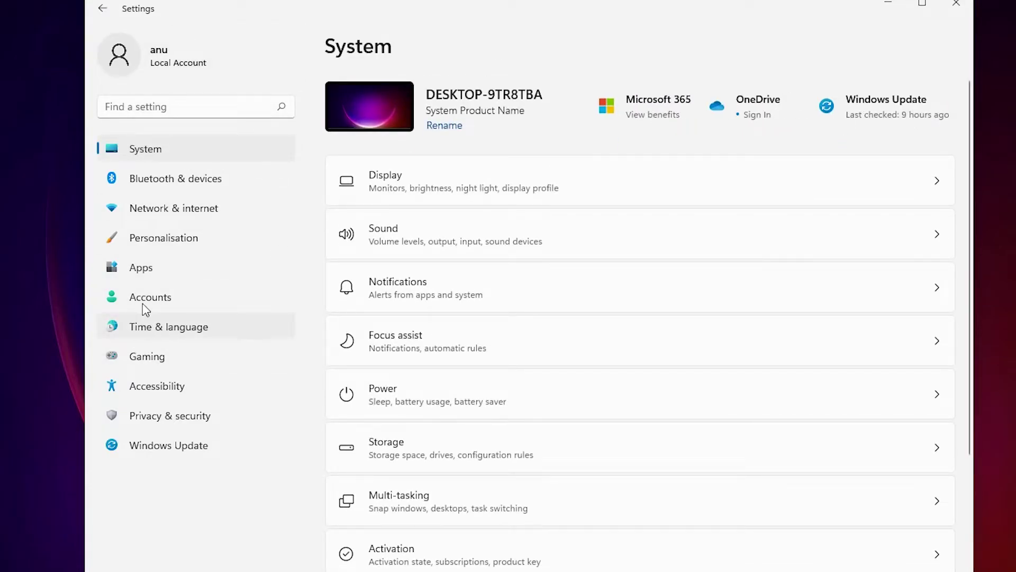
{"action": "left_click", "coordinate": [142, 272]}
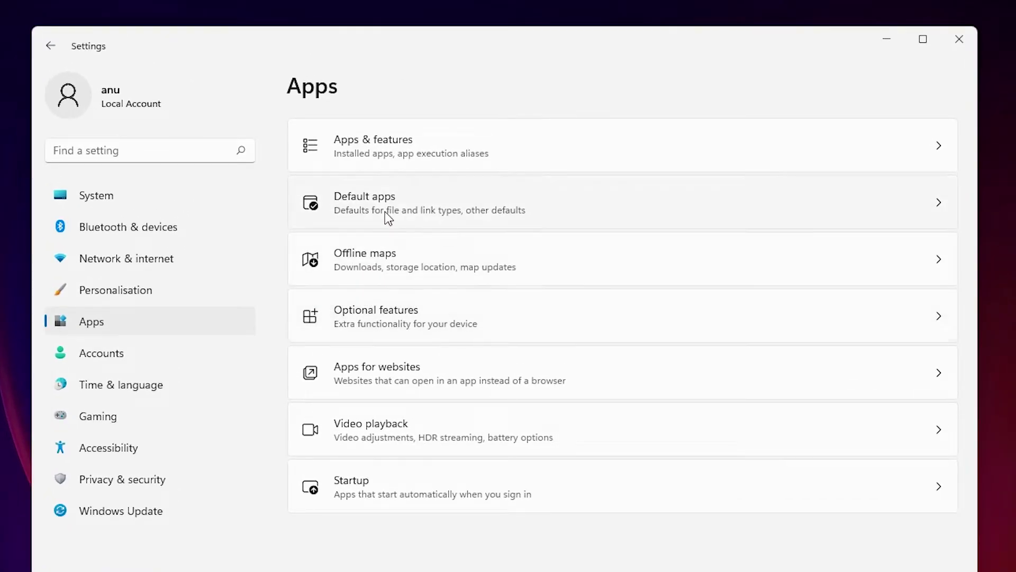
{"action": "left_click", "coordinate": [405, 214]}
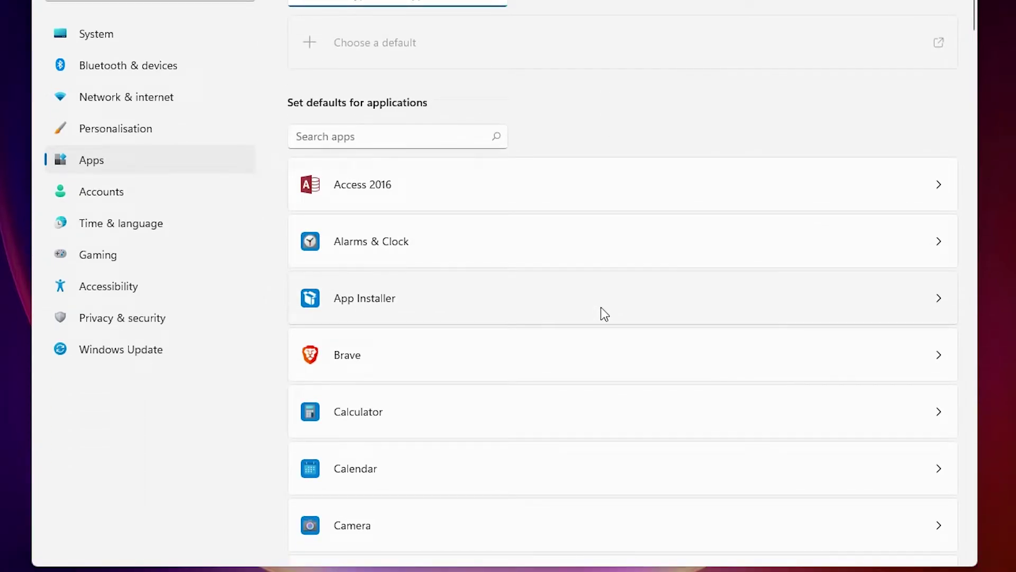
{"action": "scroll", "coordinate": [602, 308], "scroll_direction": "down", "scroll_amount": 10}
{"action": "scroll", "coordinate": [601, 307], "scroll_direction": "down", "scroll_amount": 3}
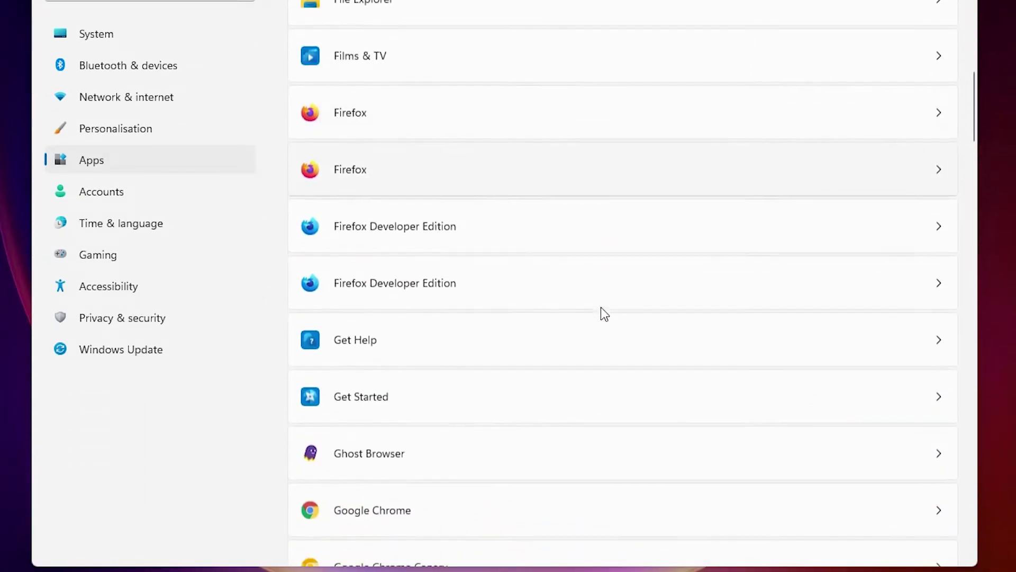
{"action": "scroll", "coordinate": [602, 310], "scroll_direction": "up", "scroll_amount": 13}
Search the Default apps list for 'google ch' and open Google Chrome's file type defaults
{"action": "left_click", "coordinate": [356, 126]}
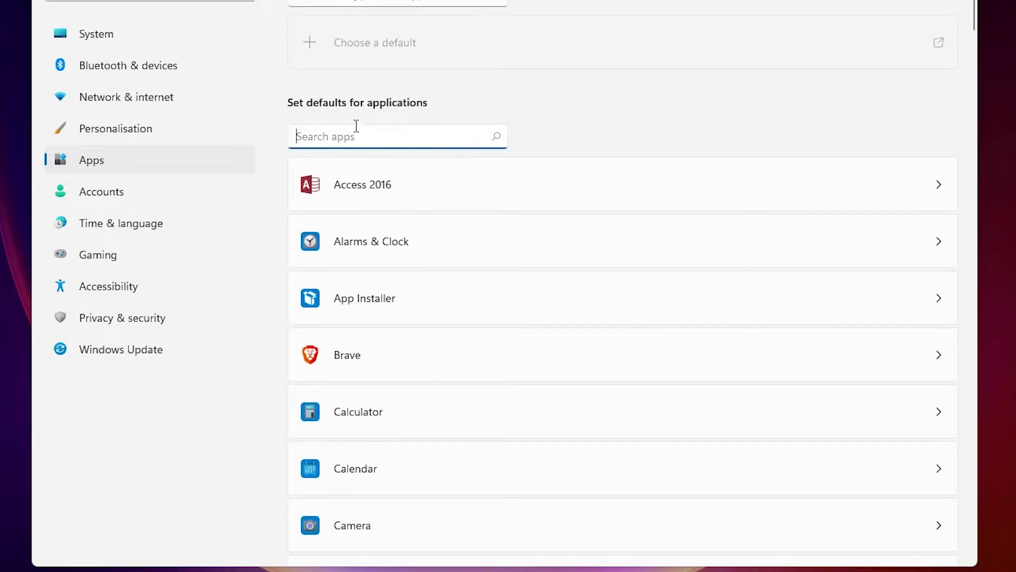
{"action": "type", "text": "goo"}
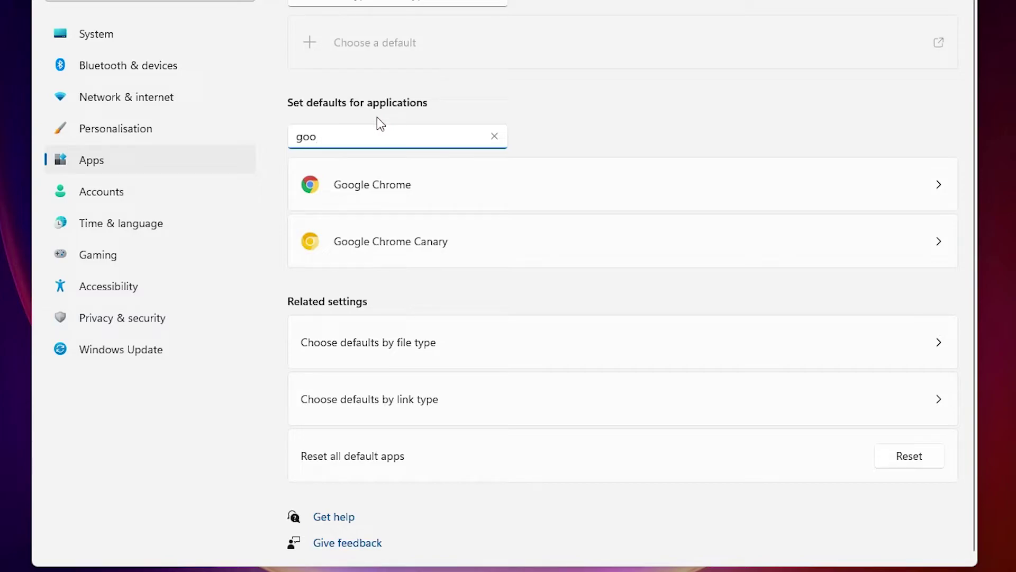
{"action": "type", "text": "gle ch"}
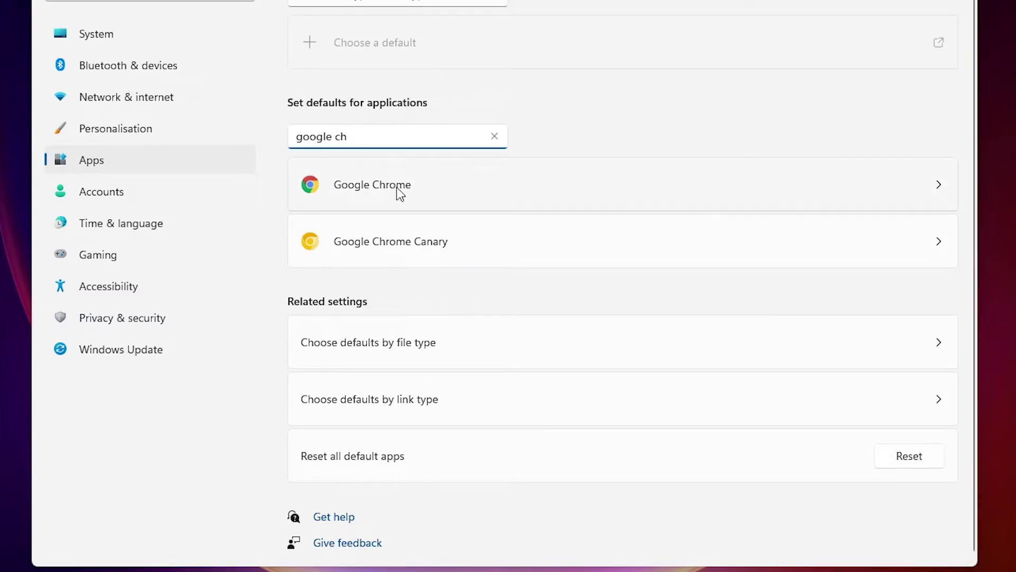
{"action": "left_click", "coordinate": [672, 173]}
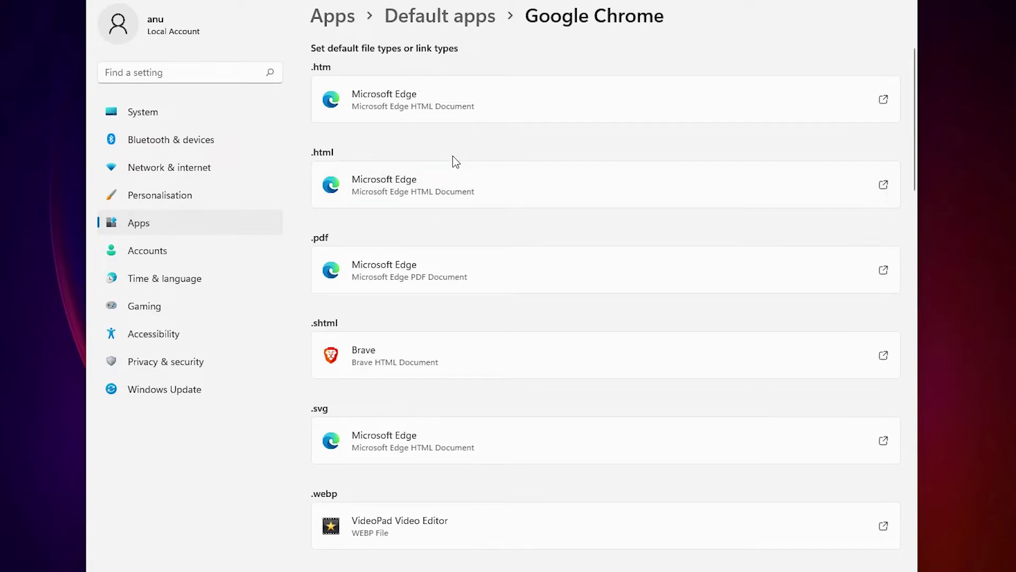
Set Google Chrome as the default app for .htm and .html files
{"action": "scroll", "coordinate": [613, 200], "scroll_direction": "down", "scroll_amount": 3}
{"action": "scroll", "coordinate": [613, 200], "scroll_direction": "up", "scroll_amount": 3}
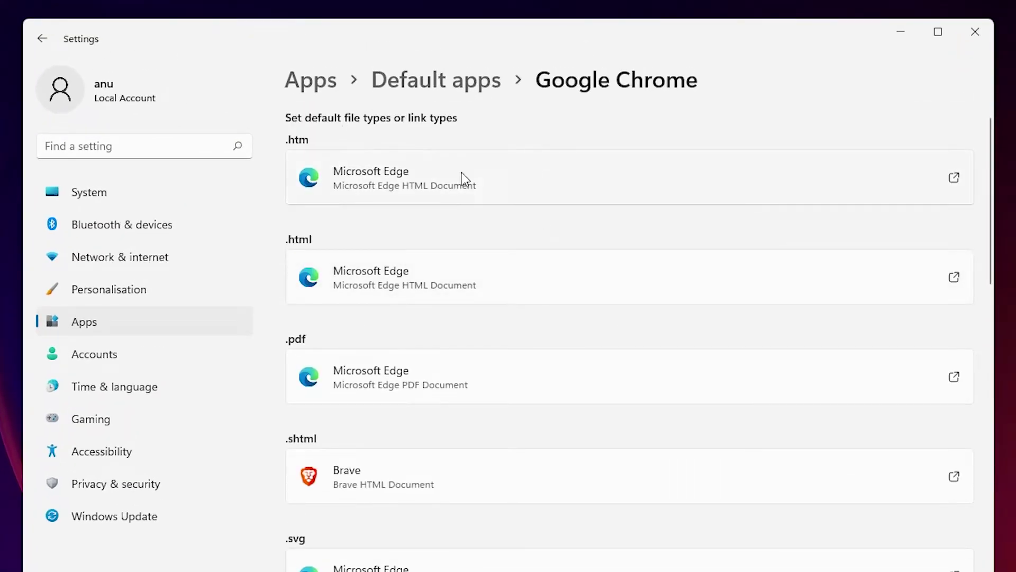
{"action": "left_click", "coordinate": [955, 177]}
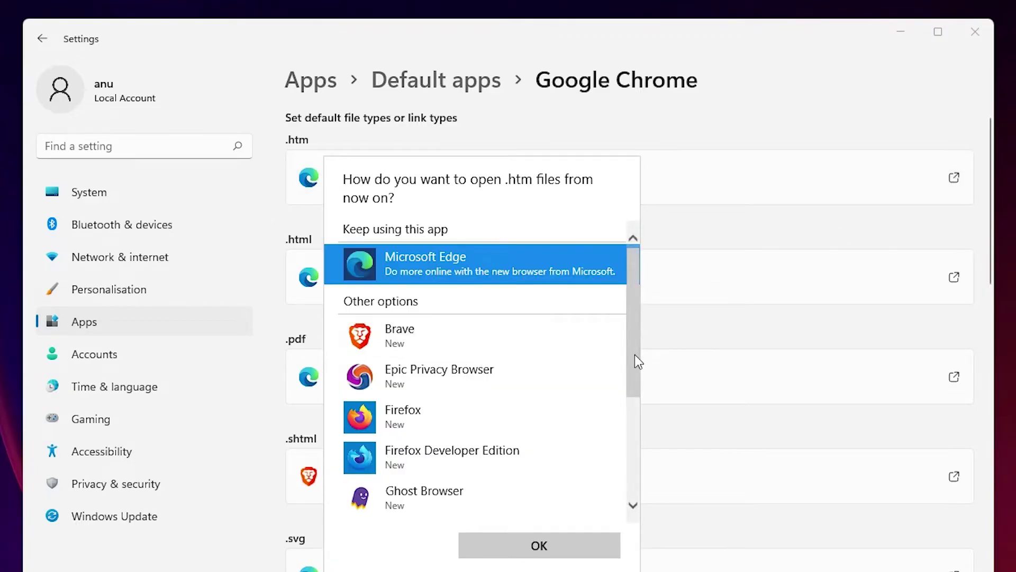
{"action": "left_click_drag", "start_coordinate": [634, 355], "coordinate": [633, 411]}
{"action": "left_click", "coordinate": [494, 408]}
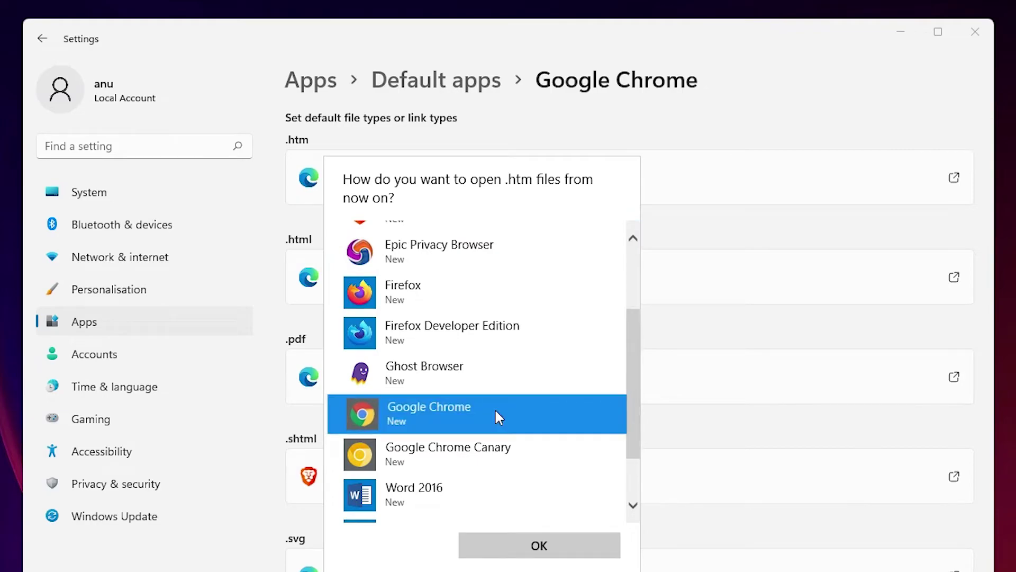
{"action": "left_click", "coordinate": [810, 347]}
{"action": "left_click", "coordinate": [954, 283]}
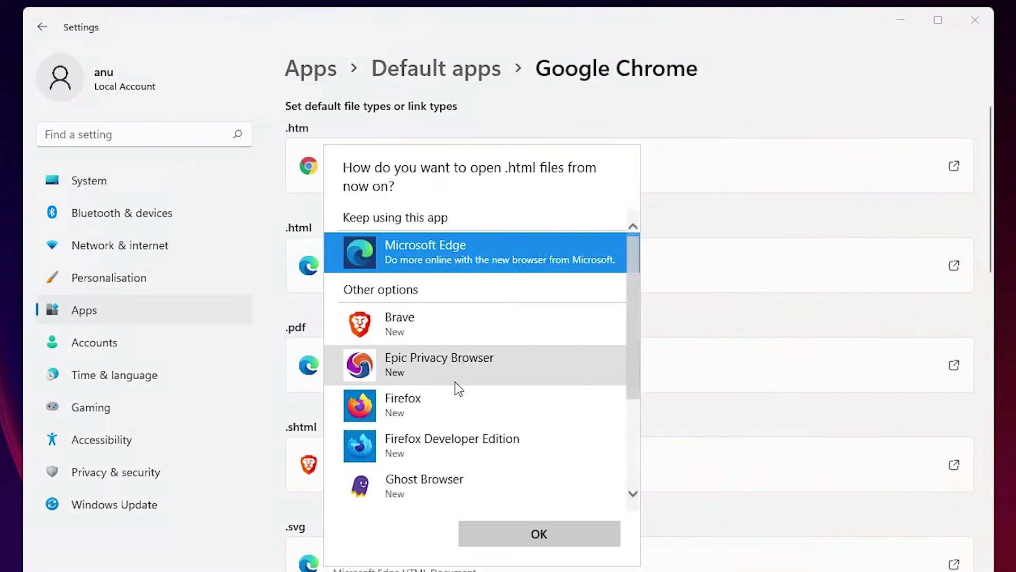
{"action": "scroll", "coordinate": [445, 355], "scroll_direction": "down", "scroll_amount": 3}
{"action": "left_click", "coordinate": [433, 268]}
{"action": "left_click", "coordinate": [532, 416]}
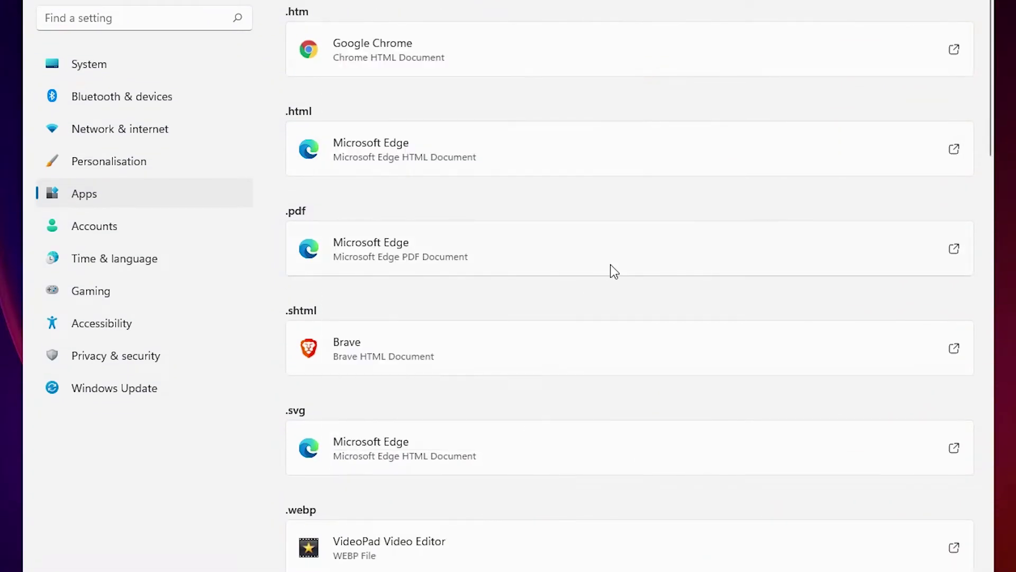
Set Google Chrome as the default app for .pdf, .shtml and .svg files
{"action": "left_click", "coordinate": [955, 250]}
{"action": "scroll", "coordinate": [467, 332], "scroll_direction": "down", "scroll_amount": 5}
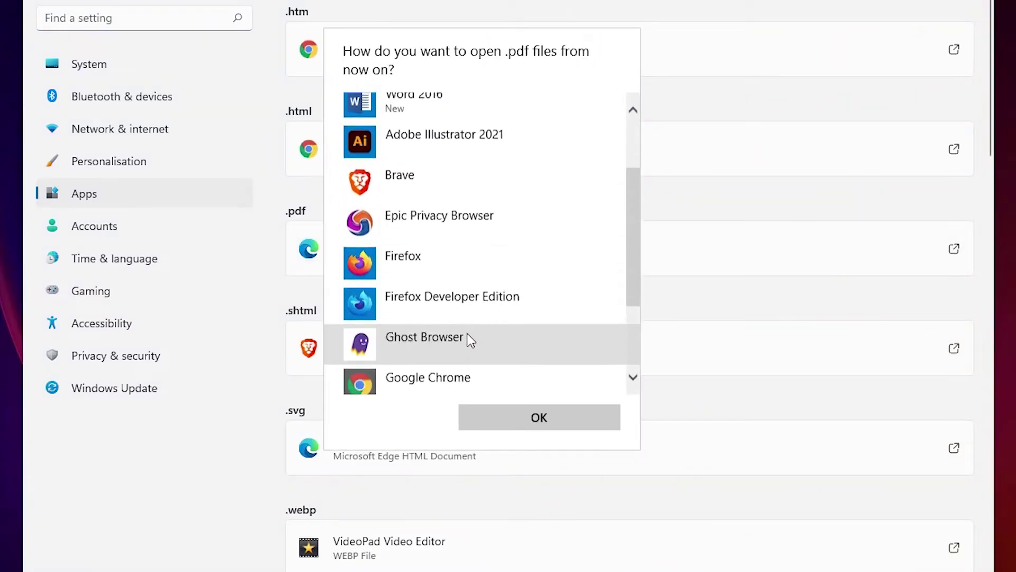
{"action": "double_click", "coordinate": [450, 269]}
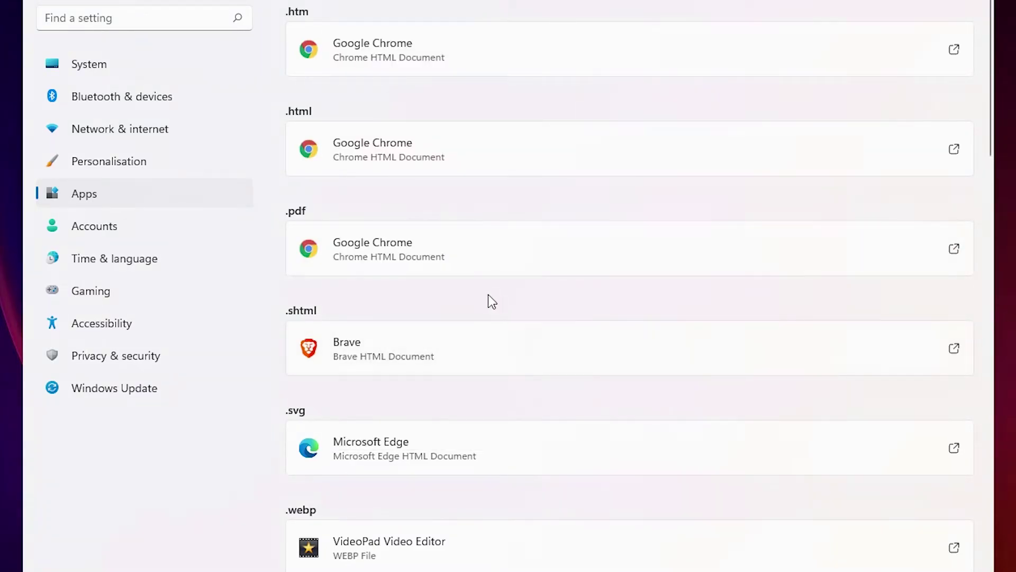
{"action": "left_click", "coordinate": [524, 347]}
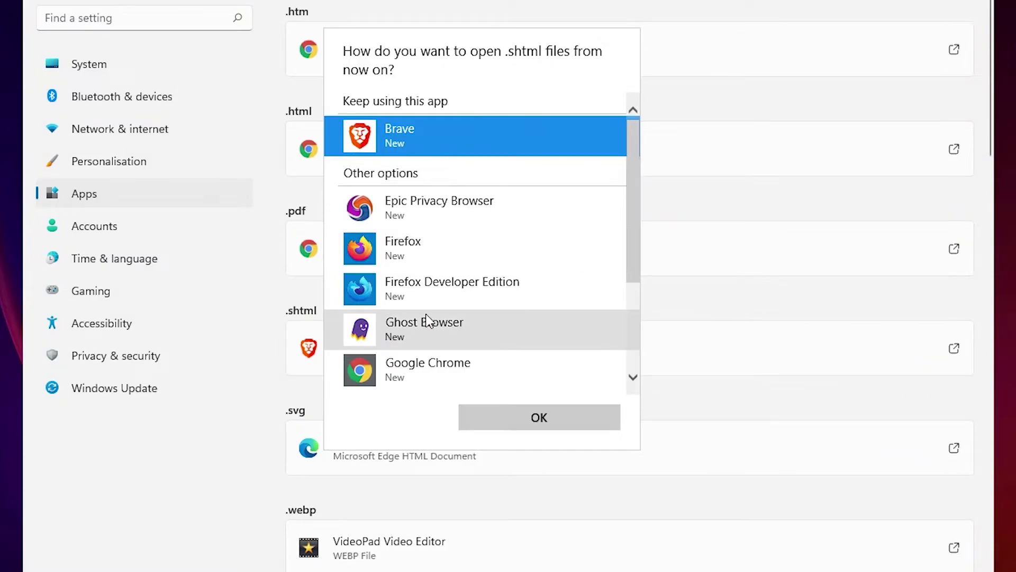
{"action": "double_click", "coordinate": [414, 369]}
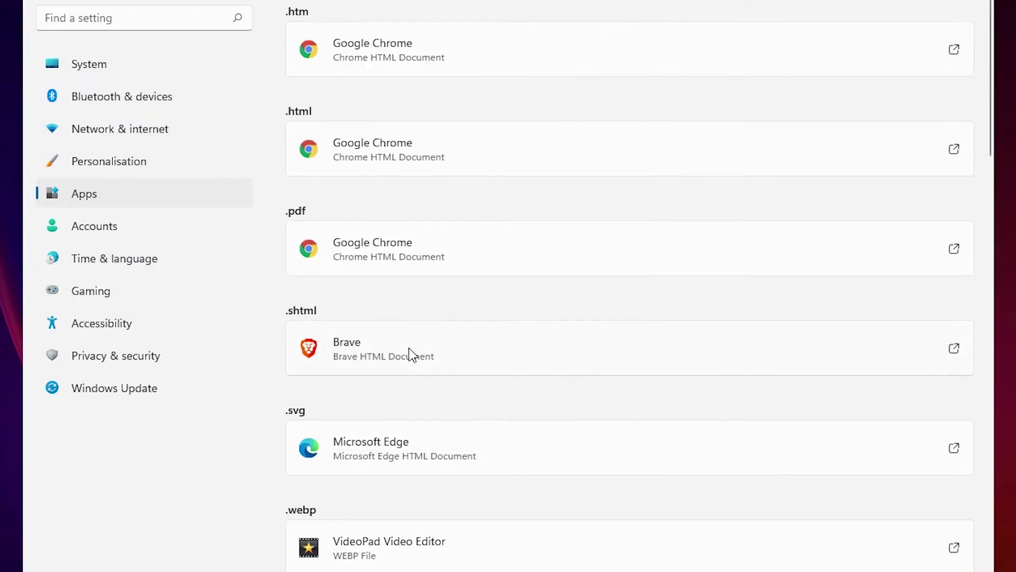
{"action": "left_click", "coordinate": [430, 451]}
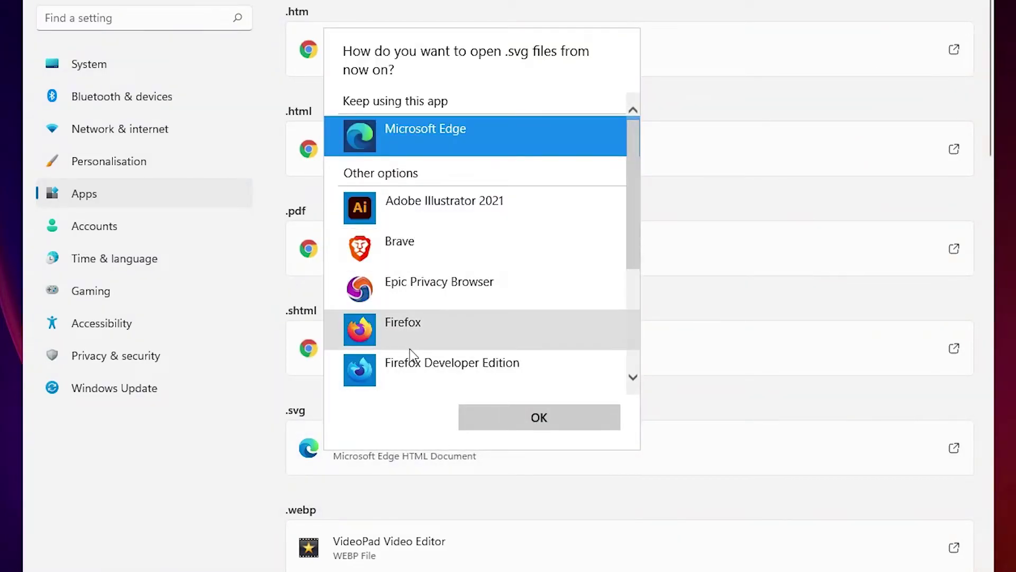
{"action": "scroll", "coordinate": [409, 349], "scroll_direction": "down", "scroll_amount": 2}
{"action": "double_click", "coordinate": [422, 329]}
Set Google Chrome as the default app for .webp, .xht and .xhtml files
{"action": "scroll", "coordinate": [535, 453], "scroll_direction": "down", "scroll_amount": 4}
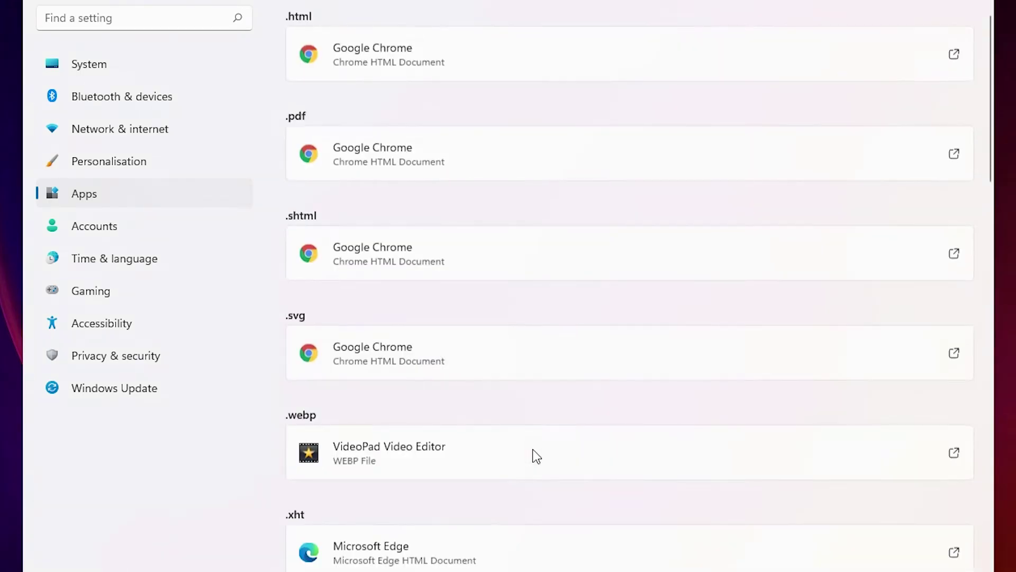
{"action": "scroll", "coordinate": [536, 455], "scroll_direction": "down", "scroll_amount": 1}
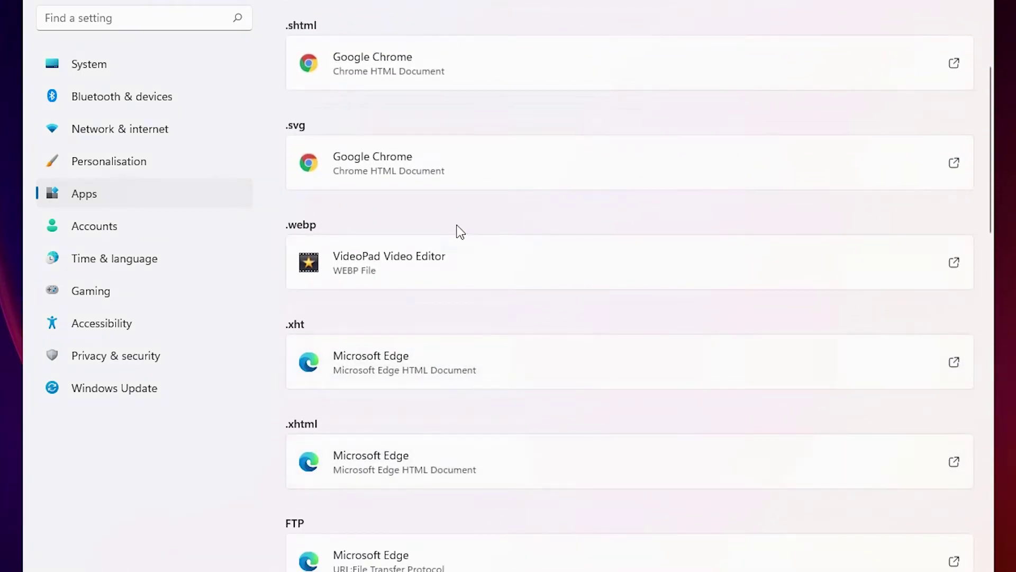
{"action": "left_click", "coordinate": [441, 263]}
{"action": "scroll", "coordinate": [418, 302], "scroll_direction": "down", "scroll_amount": 4}
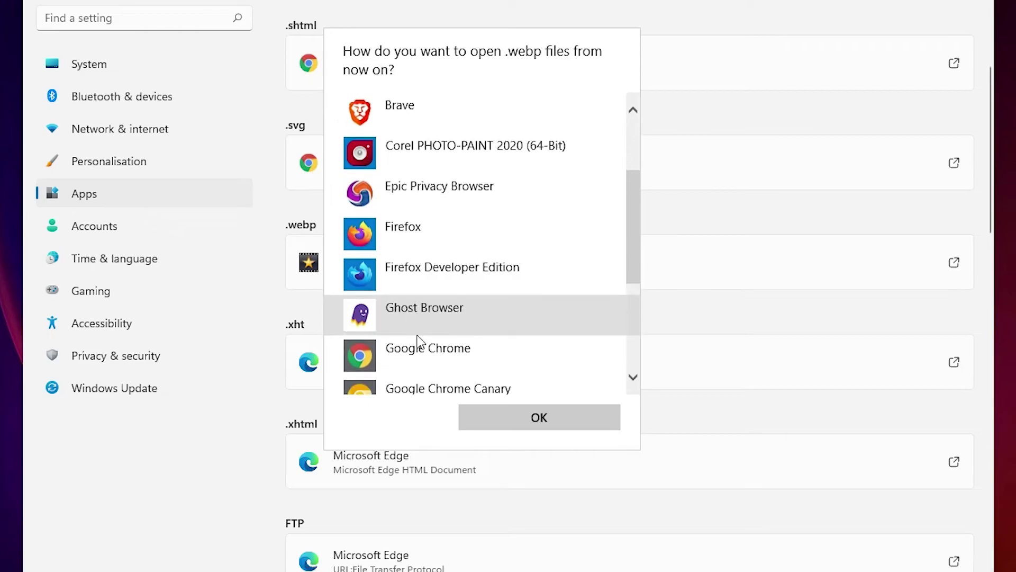
{"action": "double_click", "coordinate": [421, 356]}
{"action": "left_click", "coordinate": [412, 374]}
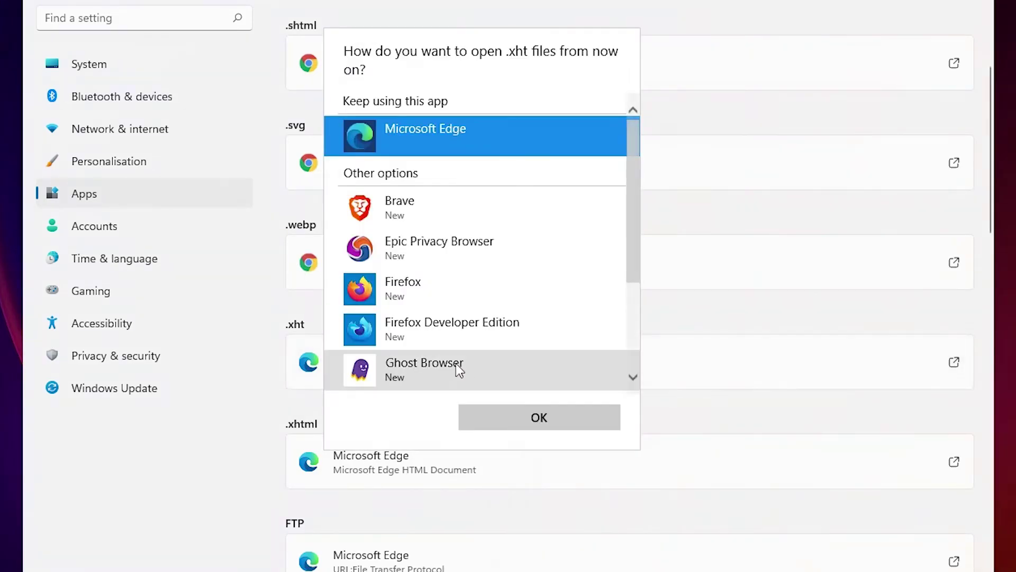
{"action": "scroll", "coordinate": [429, 323], "scroll_direction": "down", "scroll_amount": 3}
{"action": "double_click", "coordinate": [422, 290]}
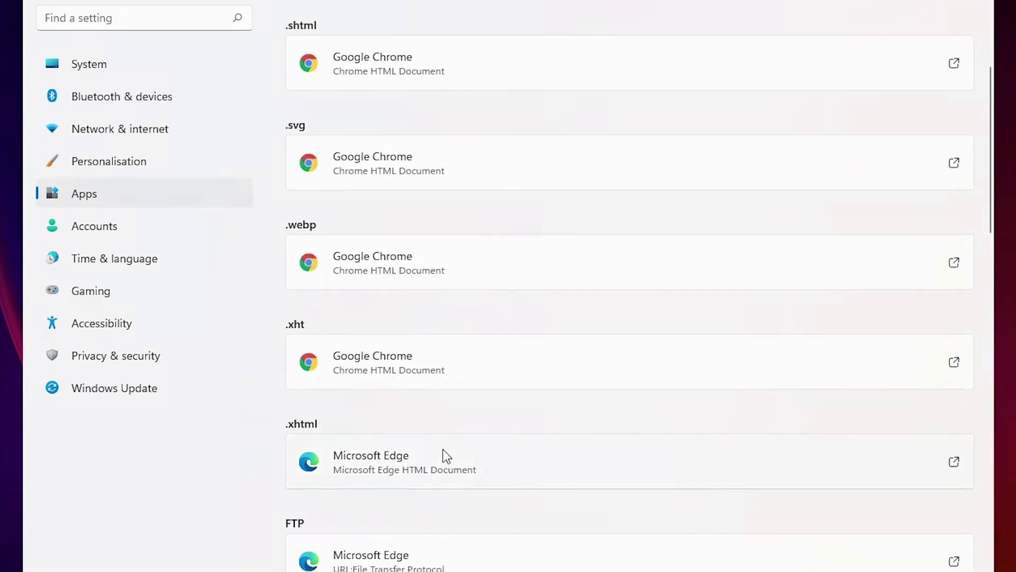
{"action": "left_click", "coordinate": [433, 458]}
{"action": "scroll", "coordinate": [431, 339], "scroll_direction": "down", "scroll_amount": 4}
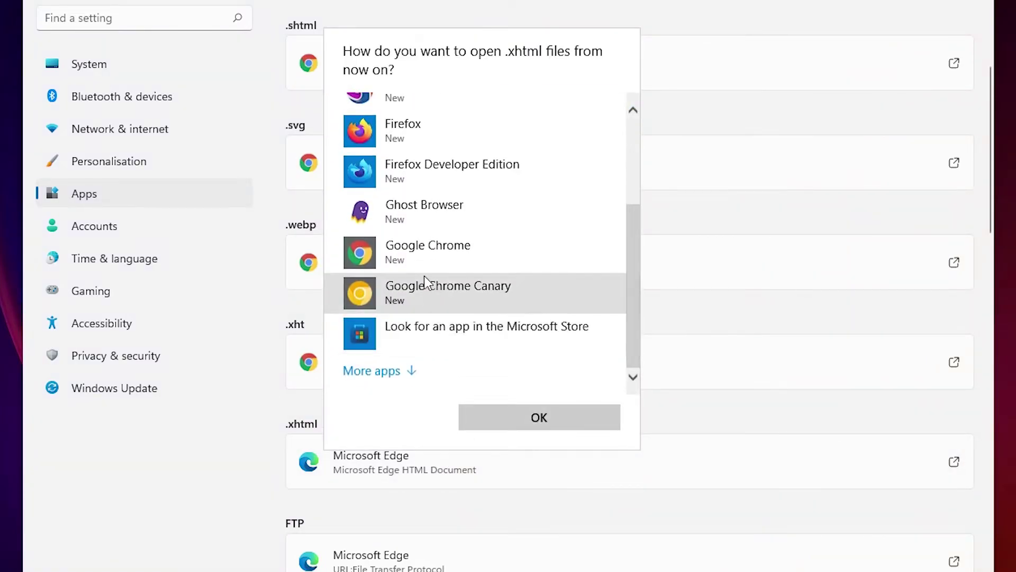
{"action": "double_click", "coordinate": [421, 257]}
Set Google Chrome as the default for FTP, HTTP and HTTPS links
{"action": "scroll", "coordinate": [466, 450], "scroll_direction": "down", "scroll_amount": 5}
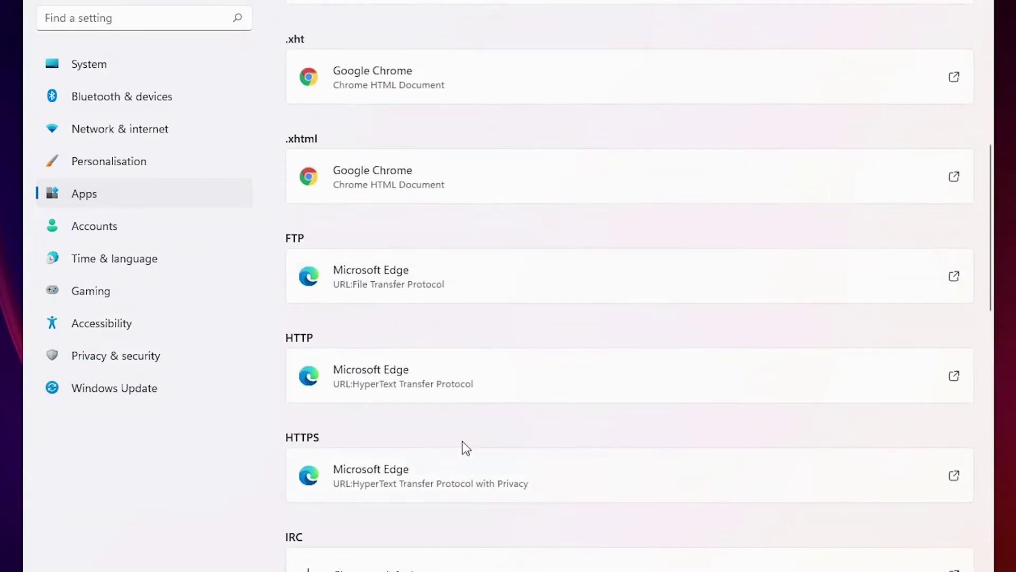
{"action": "left_click", "coordinate": [418, 256]}
{"action": "scroll", "coordinate": [416, 341], "scroll_direction": "down", "scroll_amount": 2}
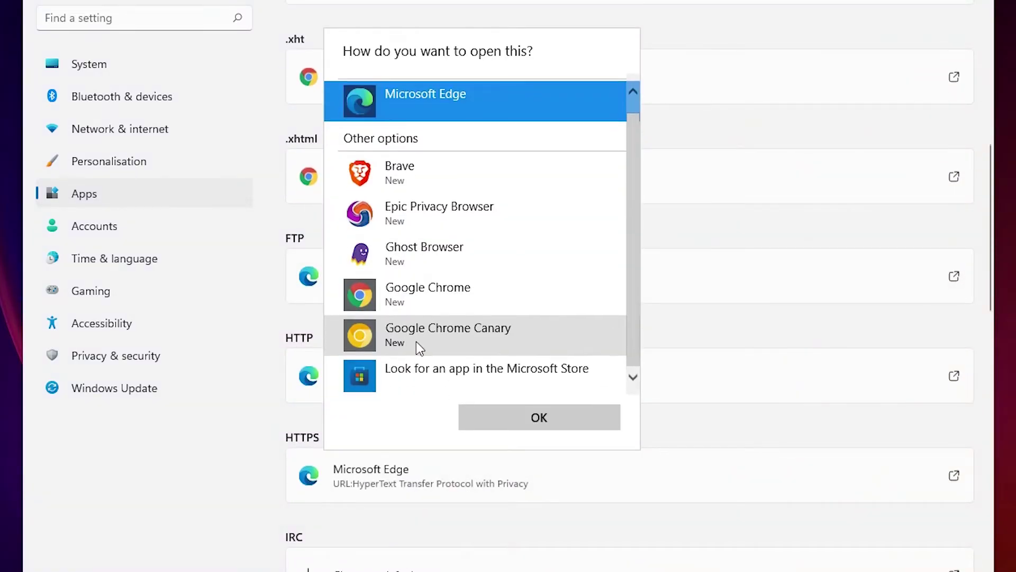
{"action": "double_click", "coordinate": [417, 292]}
{"action": "left_click", "coordinate": [416, 375]}
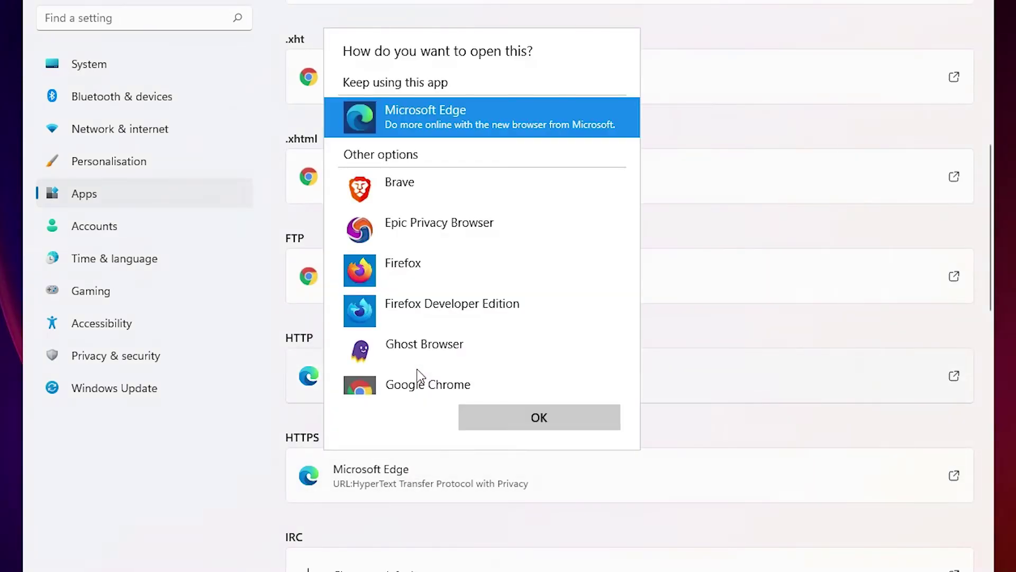
{"action": "scroll", "coordinate": [424, 316], "scroll_direction": "down", "scroll_amount": 2}
{"action": "double_click", "coordinate": [421, 303]}
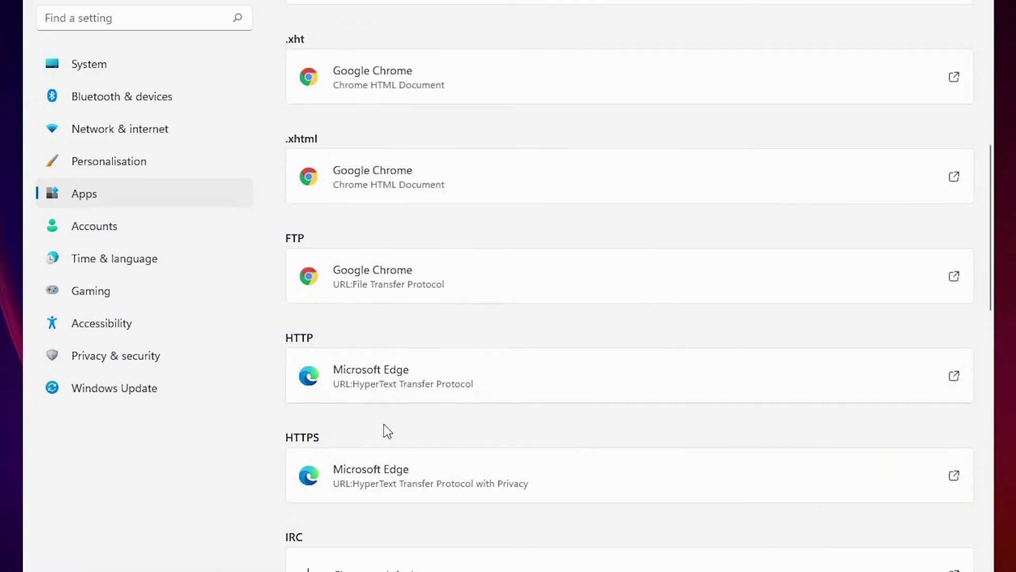
{"action": "left_click", "coordinate": [386, 481]}
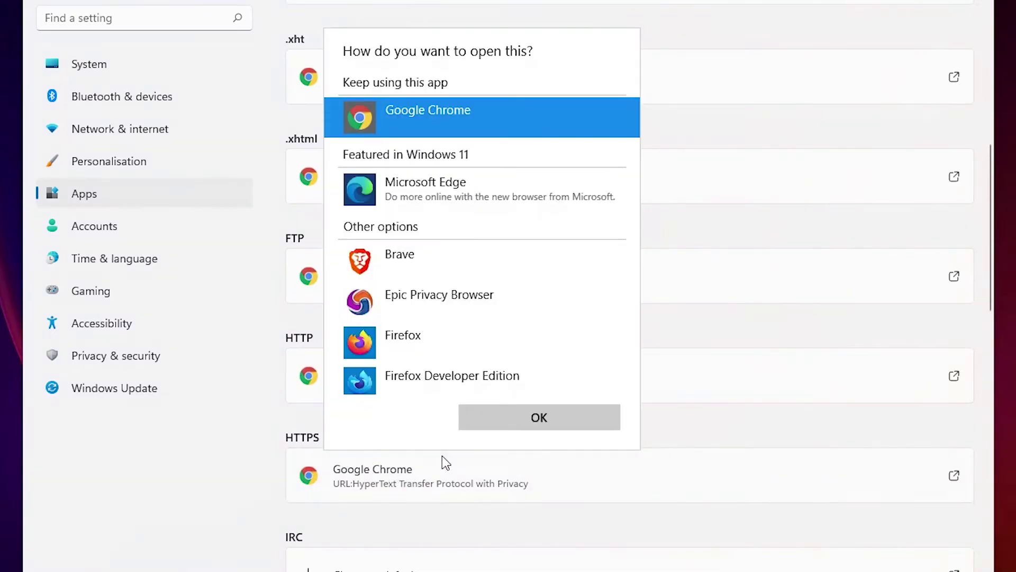
{"action": "left_click", "coordinate": [565, 424]}
Scroll through Chrome's default apps list to review the updated associations
{"action": "scroll", "coordinate": [434, 466], "scroll_direction": "down", "scroll_amount": 6}
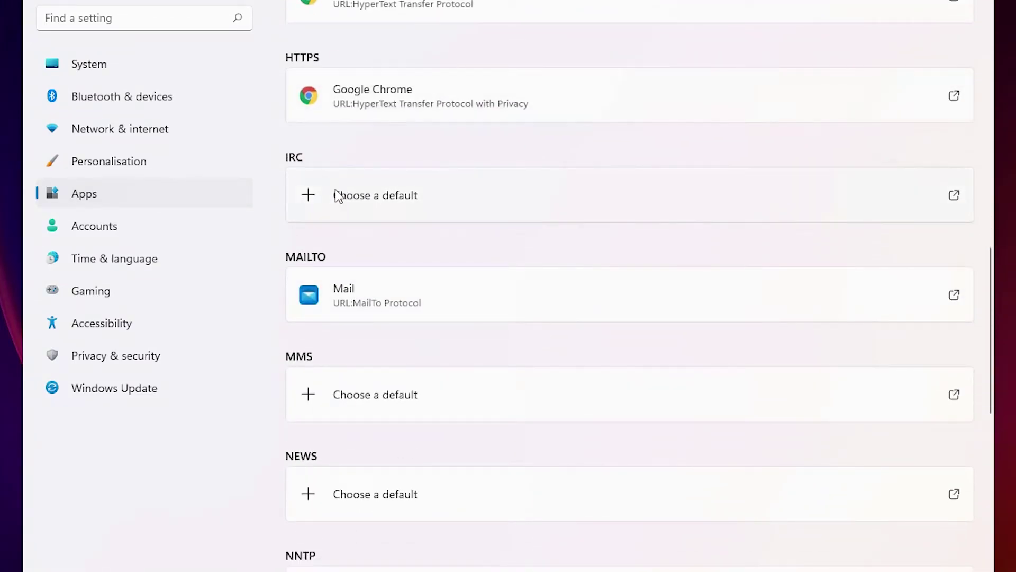
{"action": "scroll", "coordinate": [466, 352], "scroll_direction": "down", "scroll_amount": 6}
{"action": "scroll", "coordinate": [449, 347], "scroll_direction": "down", "scroll_amount": 3}
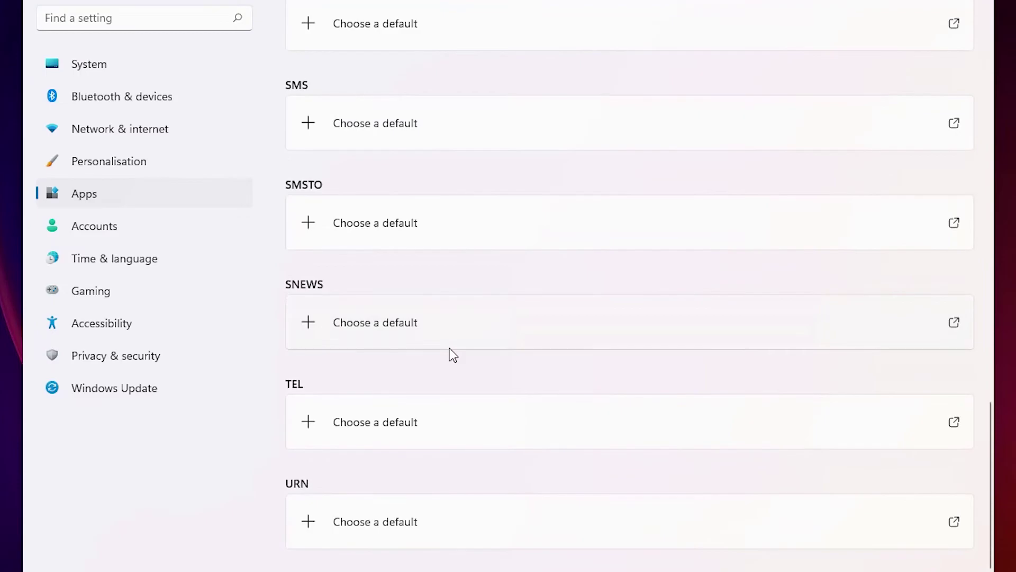
{"action": "scroll", "coordinate": [450, 348], "scroll_direction": "up", "scroll_amount": 20}
{"action": "scroll", "coordinate": [450, 348], "scroll_direction": "down", "scroll_amount": 2}
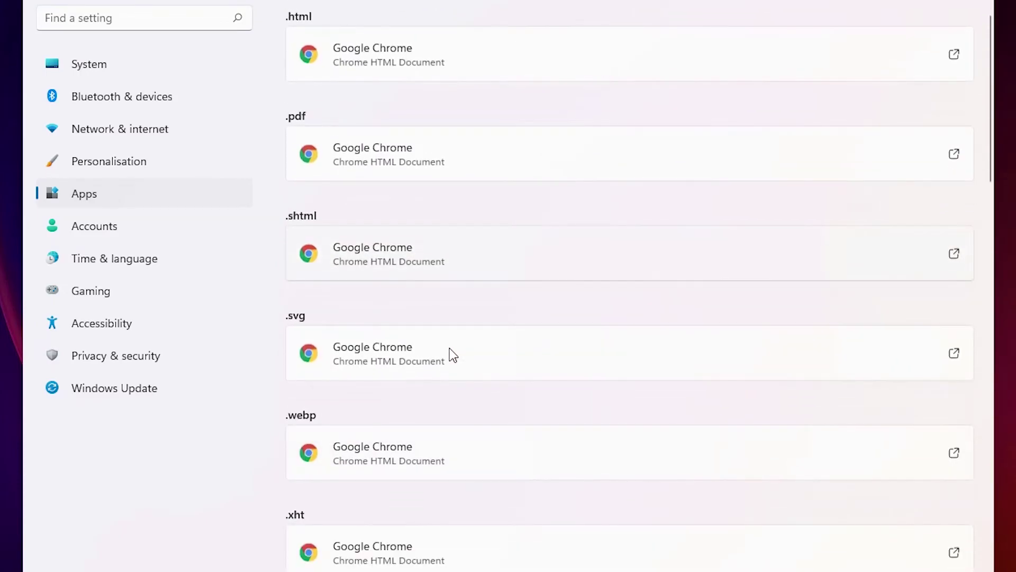
{"action": "scroll", "coordinate": [450, 347], "scroll_direction": "up", "scroll_amount": 2}
Close Settings and open the Wikipedia HTML file from the desktop's web folder in Chrome
{"action": "left_click", "coordinate": [876, 21]}
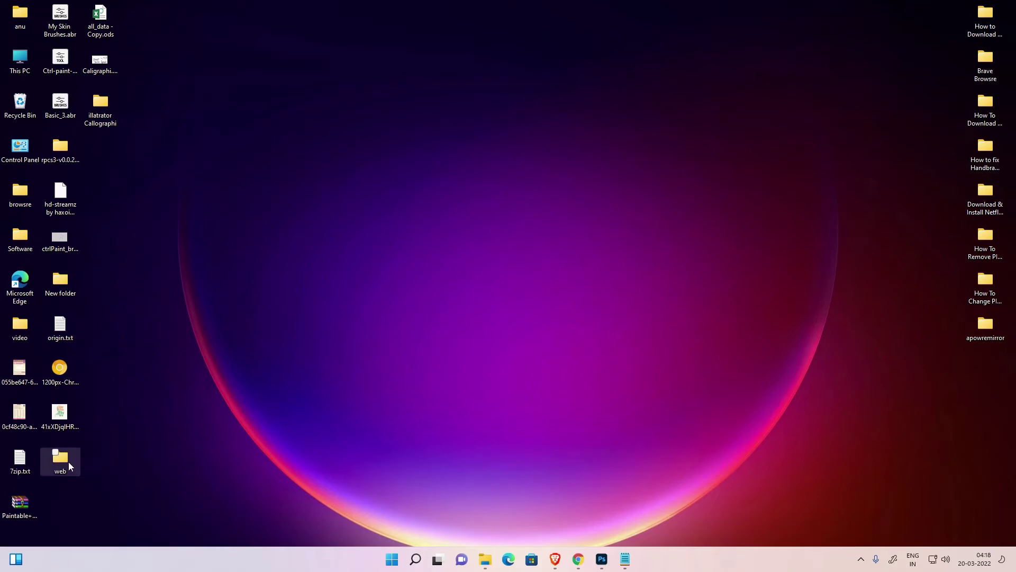
{"action": "double_click", "coordinate": [63, 462]}
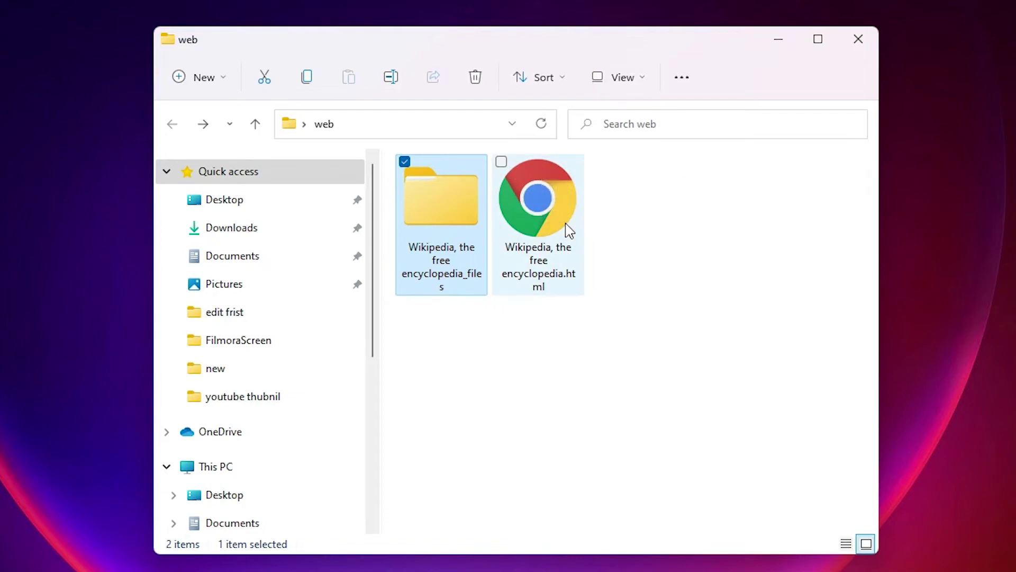
{"action": "left_click", "coordinate": [704, 218]}
{"action": "double_click", "coordinate": [538, 209]}
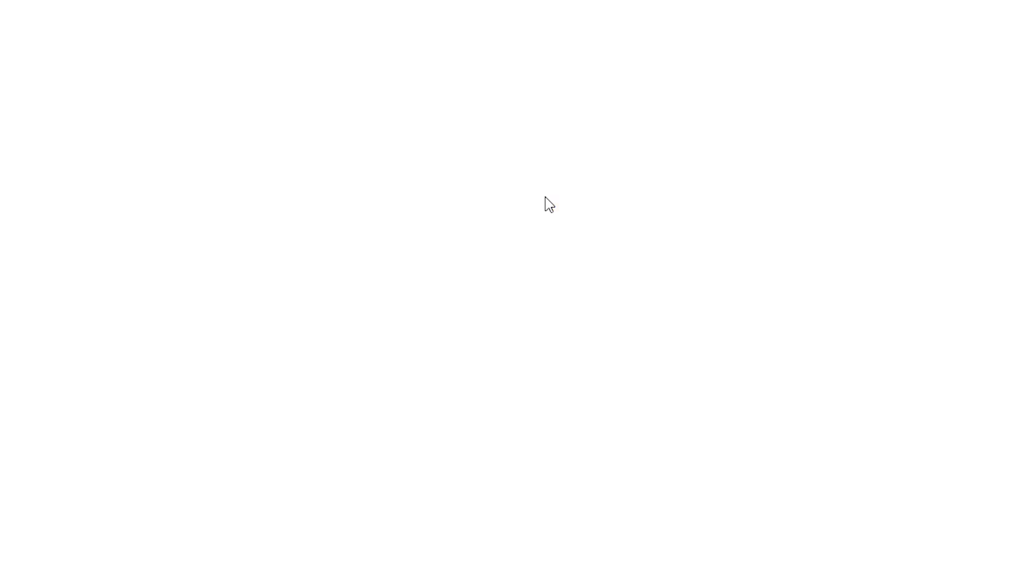